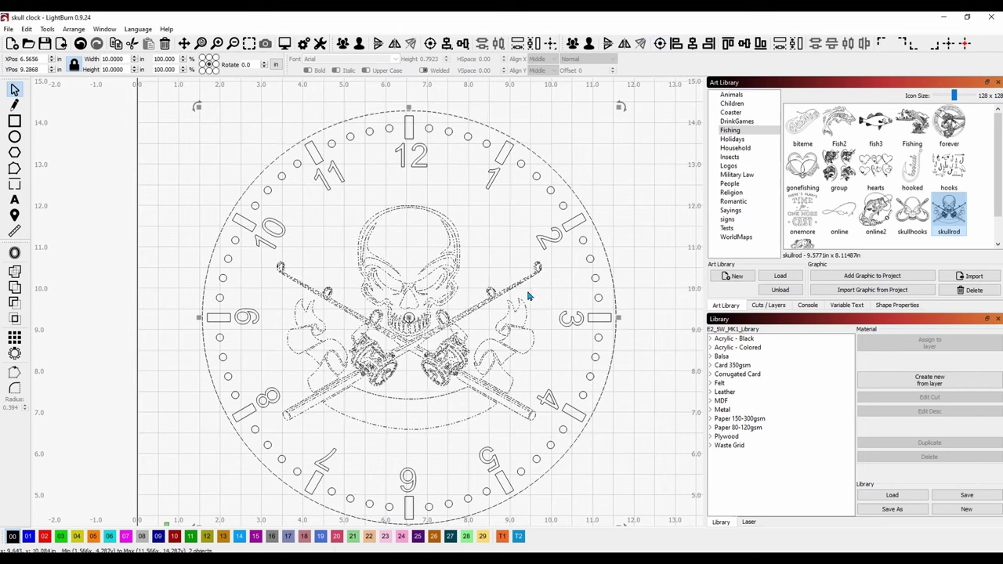
Set the mode of the black 00 Labels layer, holding the whole clock design, to Fill+Line
{"action": "left_click", "coordinate": [657, 198]}
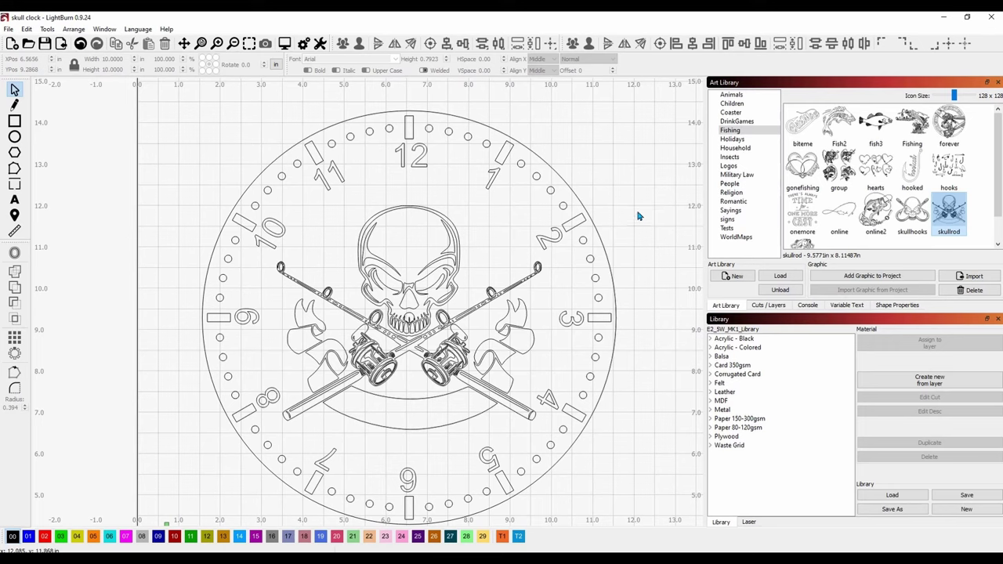
{"action": "scroll", "coordinate": [638, 215], "scroll_direction": "down", "scroll_amount": 1}
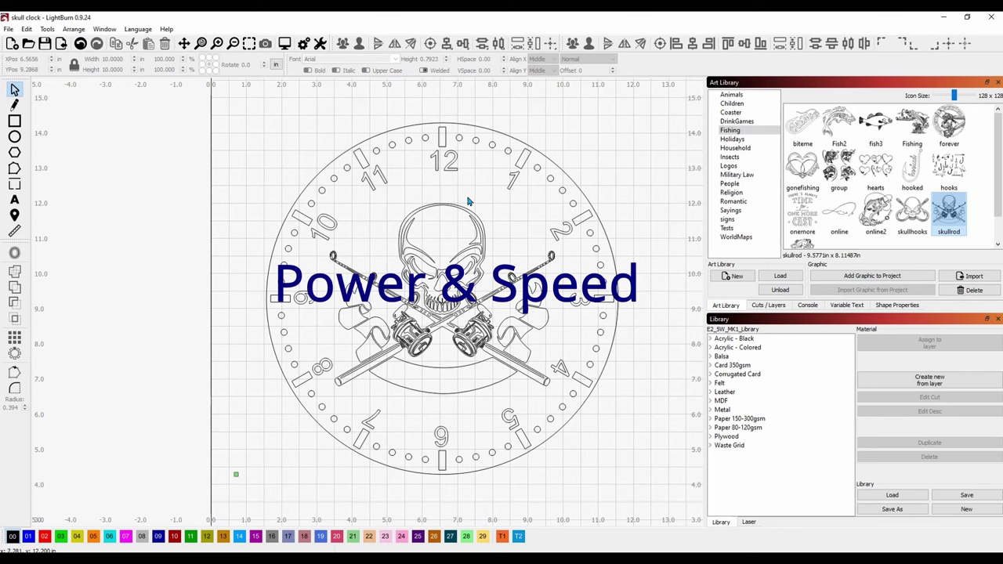
{"action": "left_click_drag", "start_coordinate": [230, 103], "coordinate": [651, 487]}
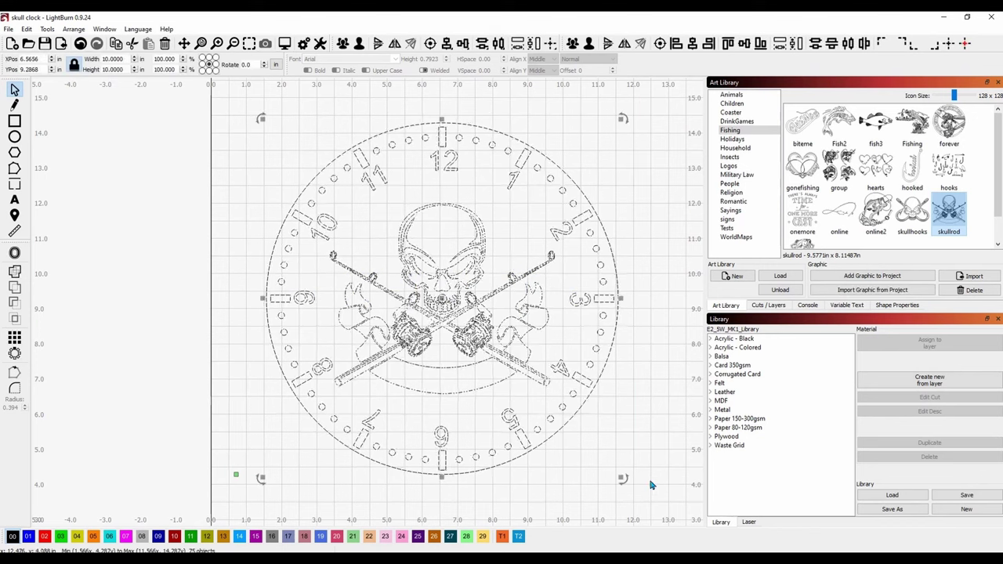
{"action": "left_click", "coordinate": [768, 305]}
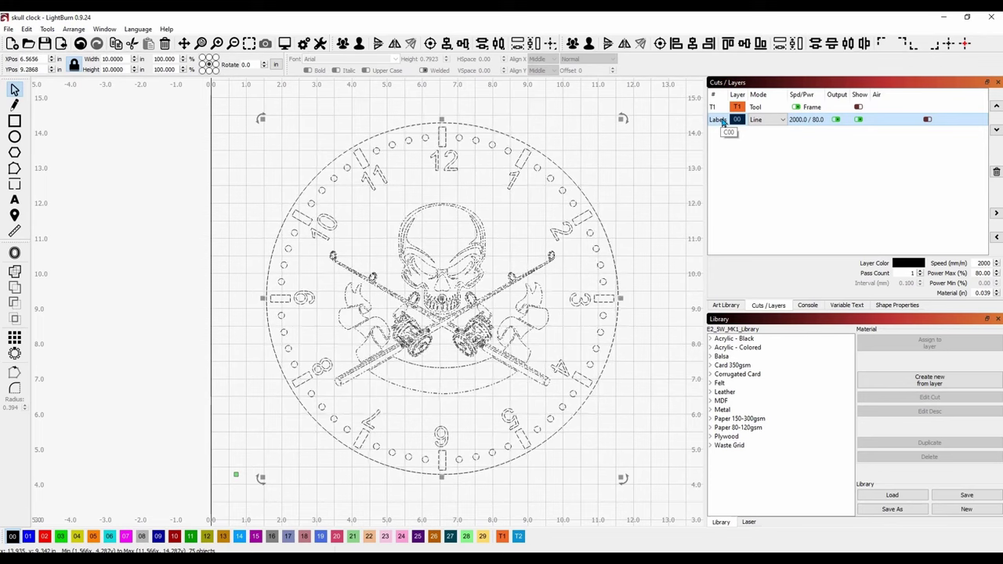
{"action": "left_click", "coordinate": [783, 120]}
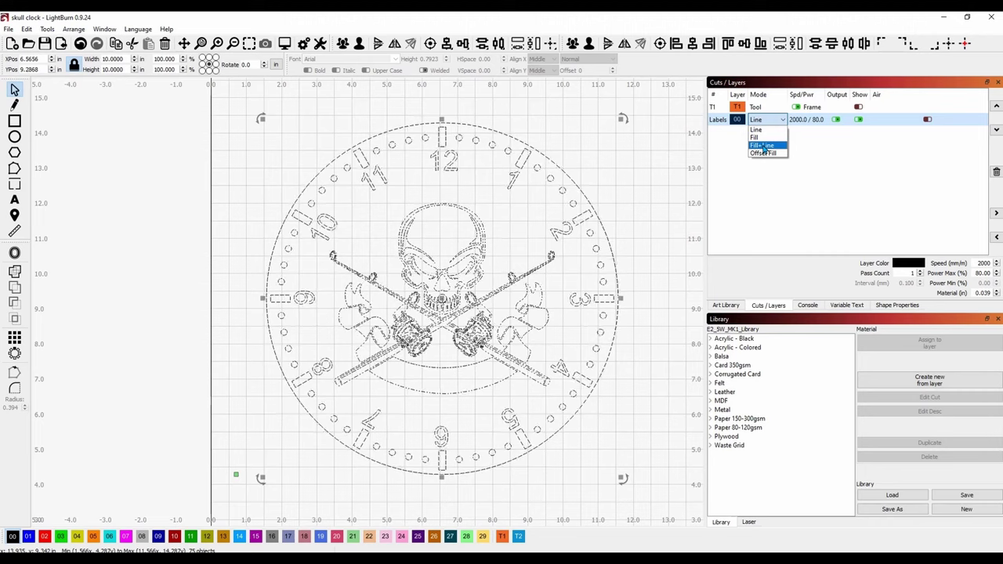
{"action": "left_click", "coordinate": [764, 147]}
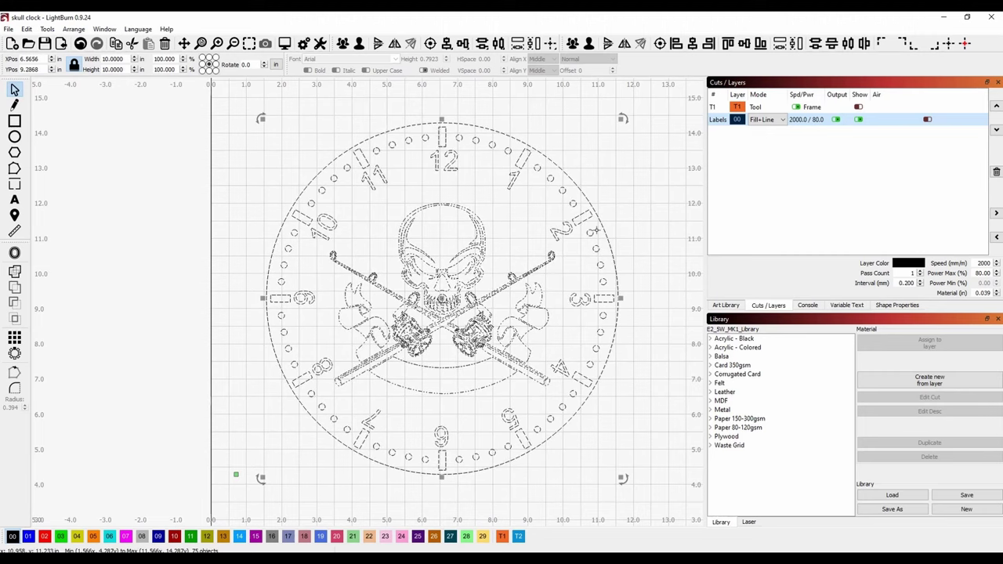
{"action": "left_click", "coordinate": [615, 247]}
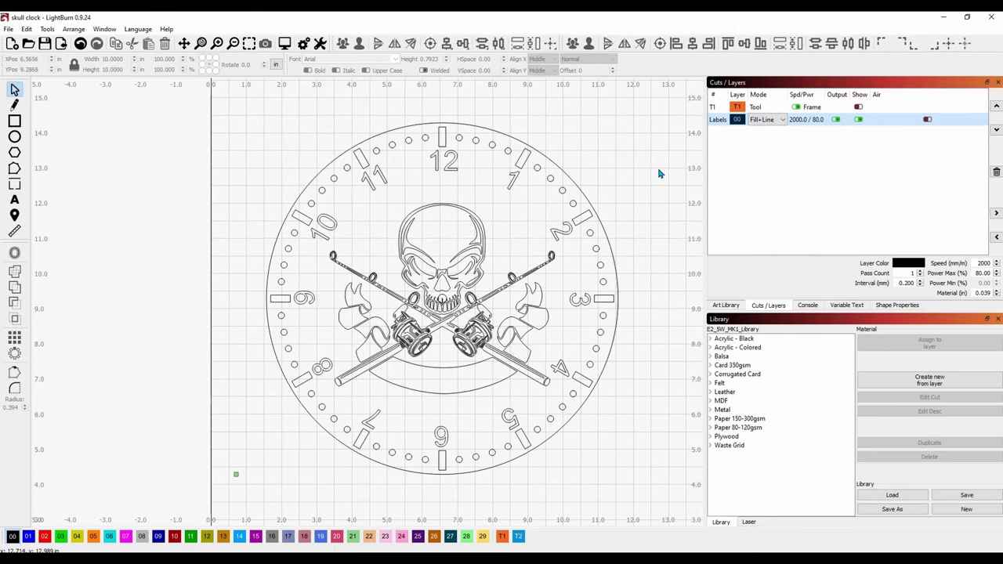
Assign the central skull and fishing rod graphic to the blue layer 01 and set that layer's mode to Line
{"action": "left_click", "coordinate": [443, 270]}
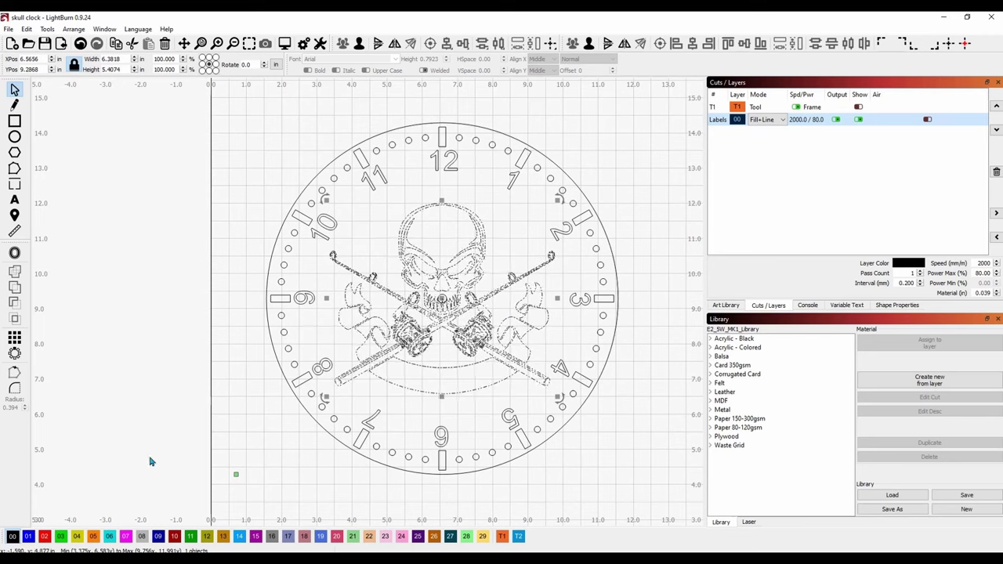
{"action": "left_click", "coordinate": [29, 537]}
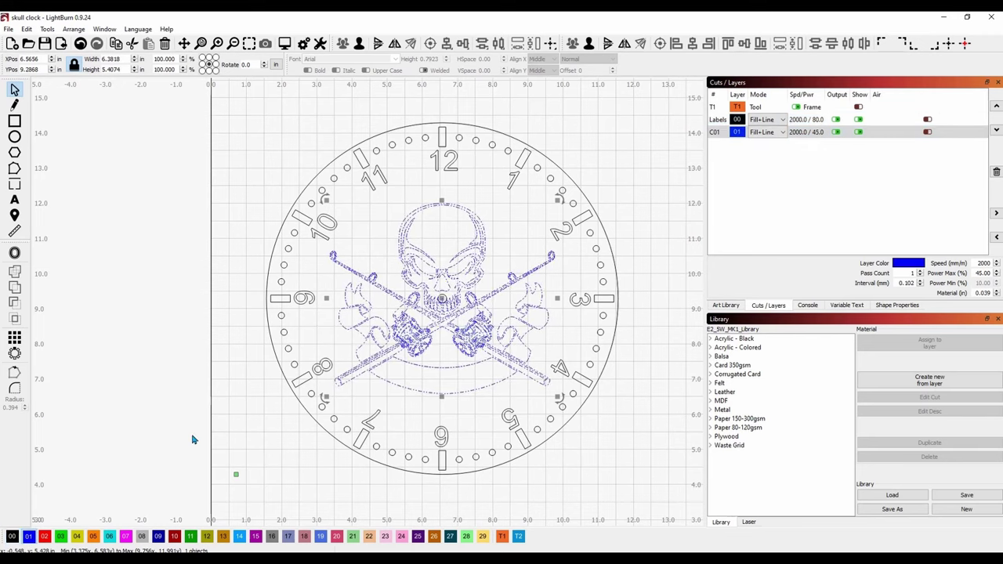
{"action": "left_click", "coordinate": [718, 136]}
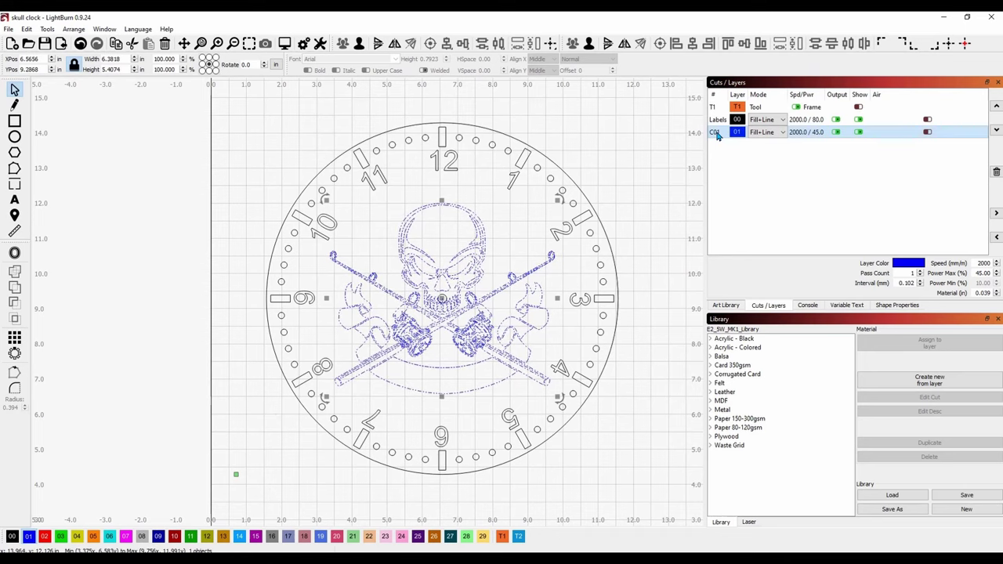
{"action": "left_click", "coordinate": [781, 132]}
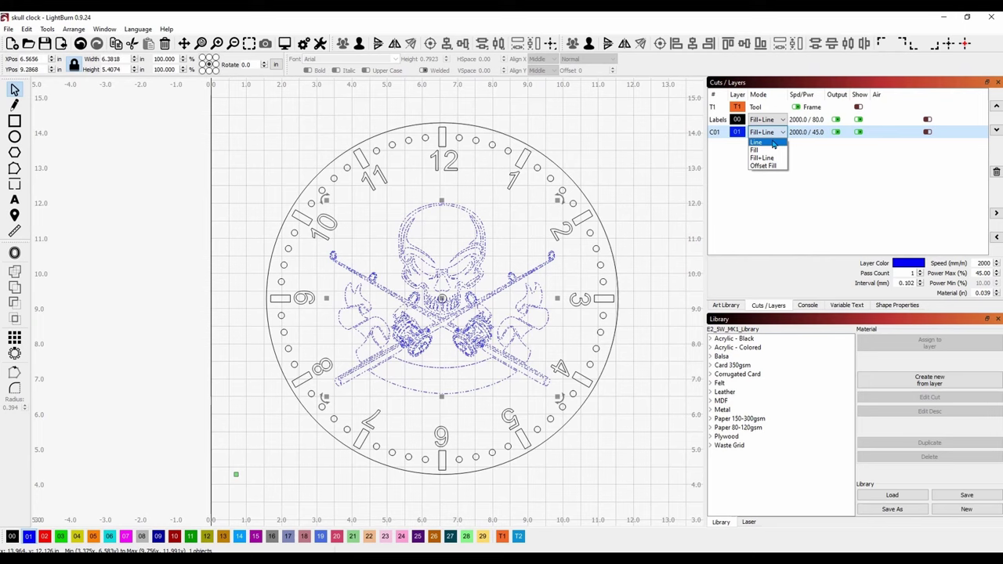
{"action": "left_click", "coordinate": [773, 142]}
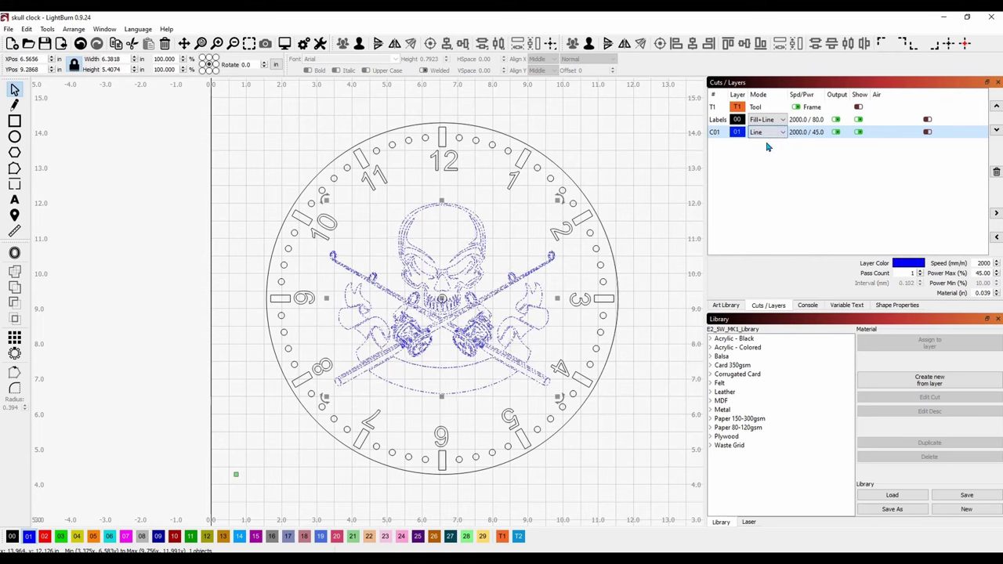
{"action": "left_click", "coordinate": [643, 265]}
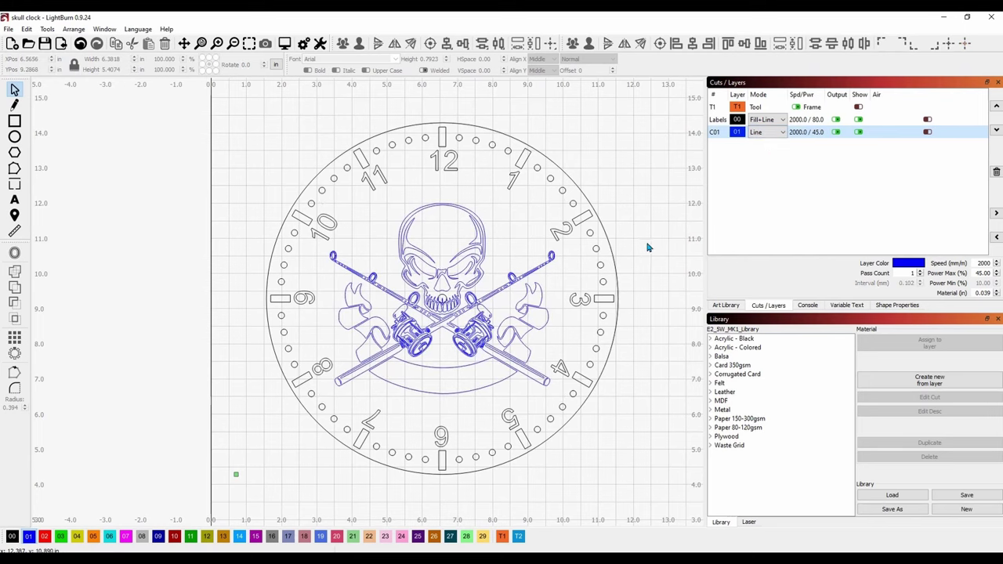
Assign the clock's outer circle to the blue layer 01
{"action": "left_click", "coordinate": [584, 192]}
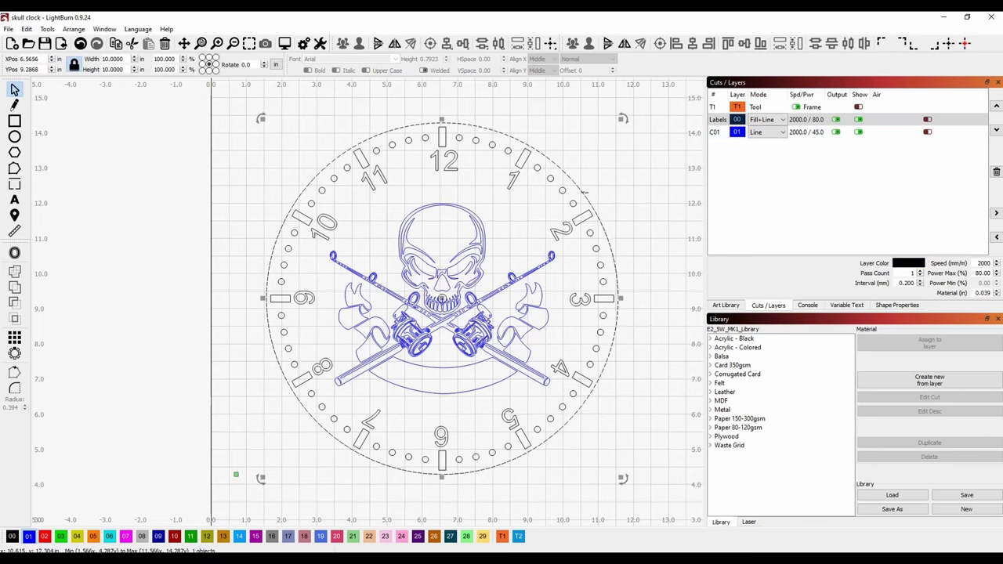
{"action": "left_click", "coordinate": [28, 536]}
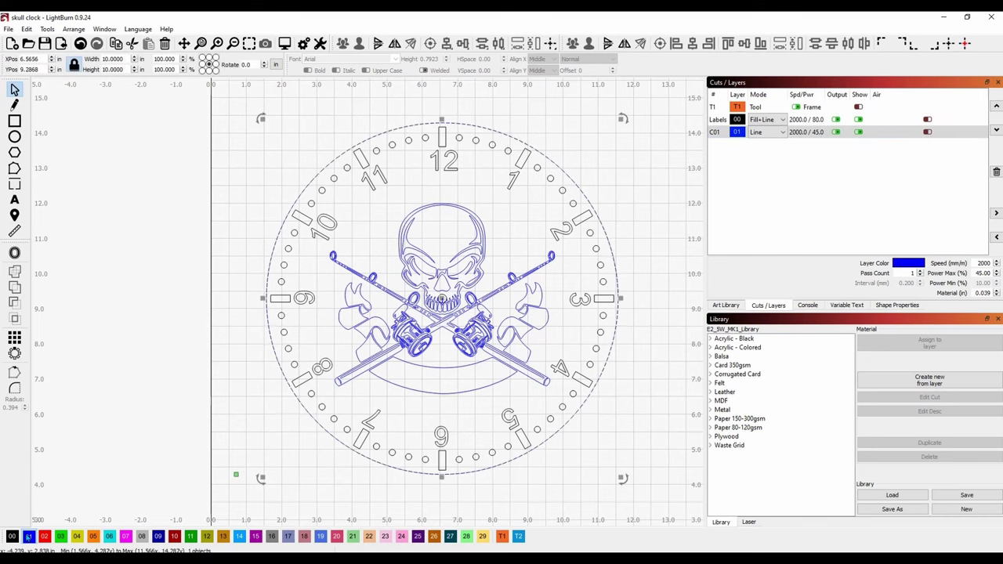
{"action": "left_click", "coordinate": [469, 298]}
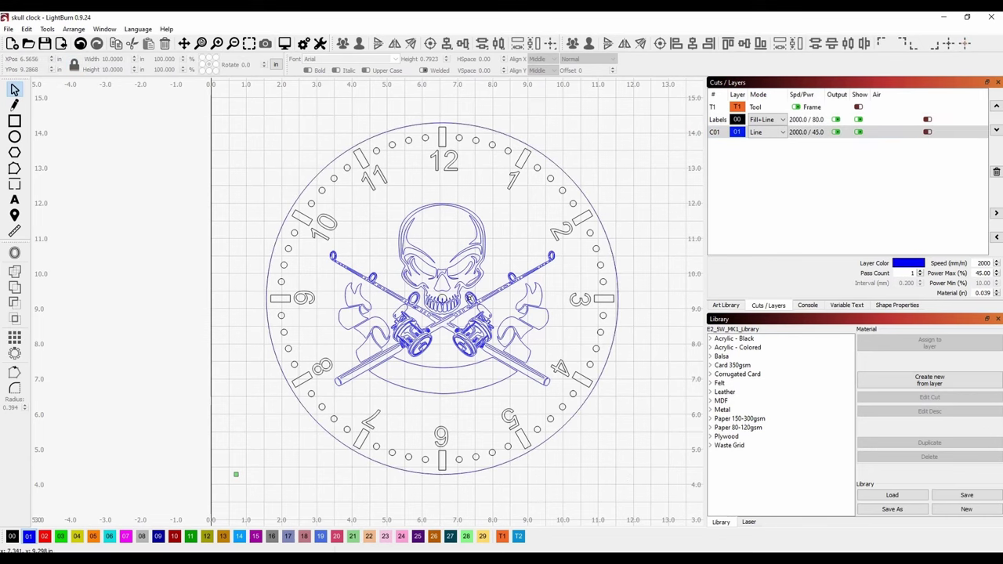
Assign the clock's outer circle to the red layer 02
{"action": "left_click", "coordinate": [572, 183]}
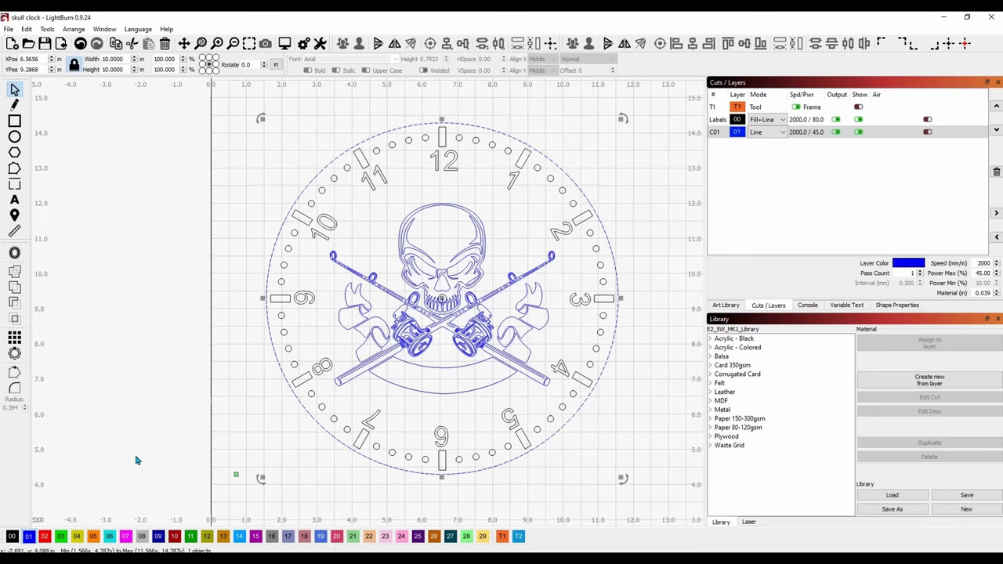
{"action": "left_click", "coordinate": [45, 536]}
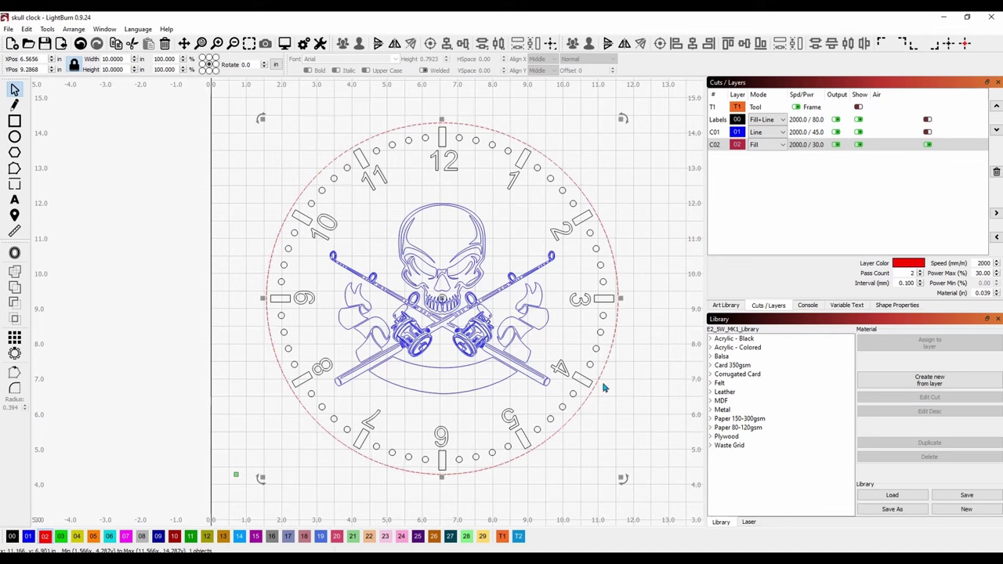
{"action": "left_click", "coordinate": [656, 325]}
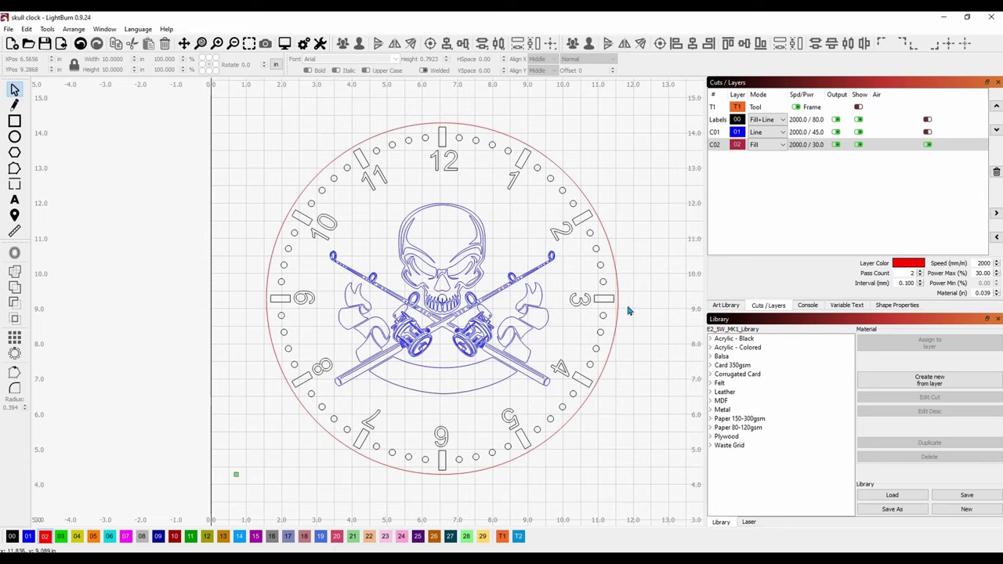
{"action": "key", "text": "ctrl+z"}
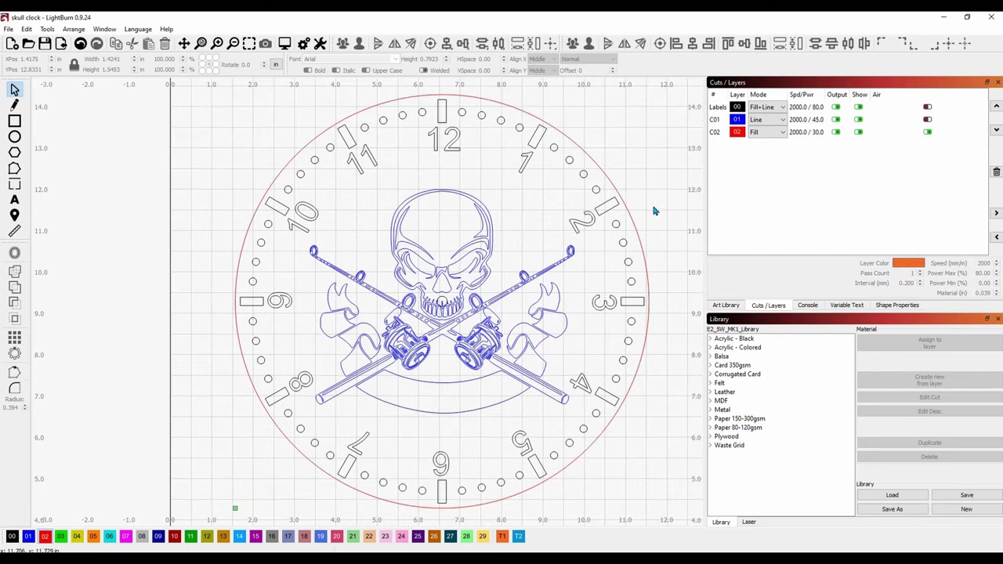
In the Labels layer's cut settings, set the speed to 1500 mm/min and the maximum power to 45%
{"action": "left_click", "coordinate": [716, 109]}
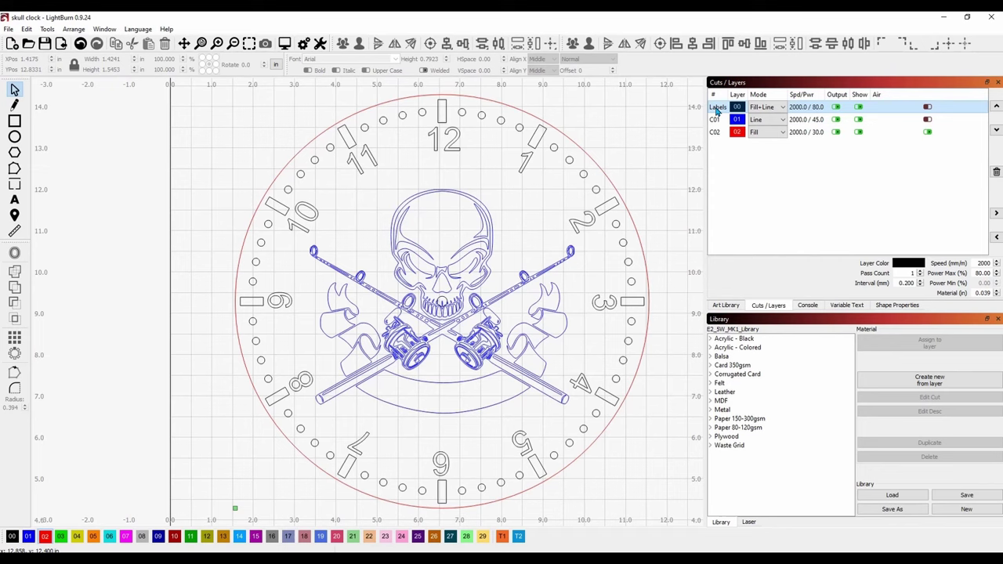
{"action": "left_click", "coordinate": [716, 109]}
{"action": "double_click", "coordinate": [719, 110]}
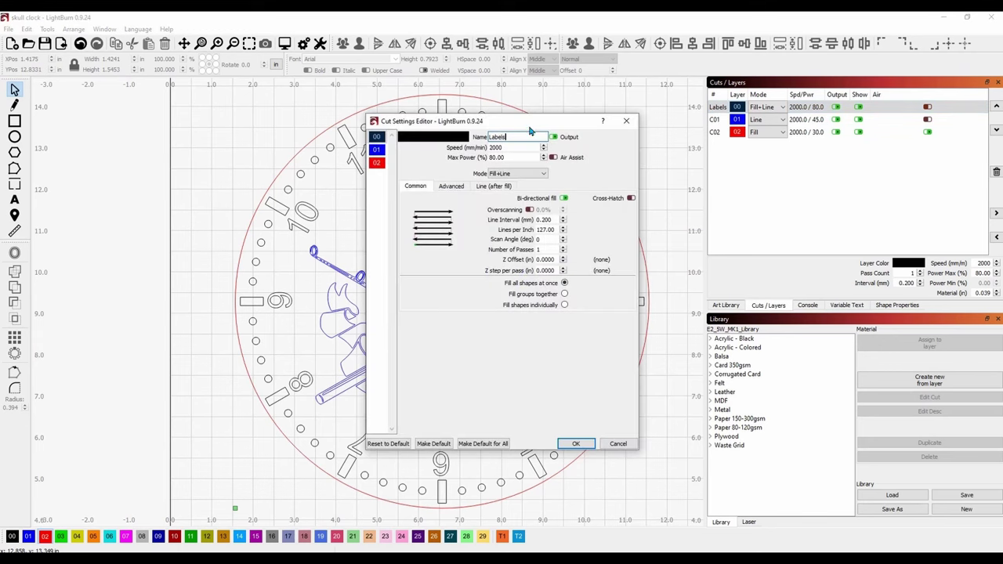
{"action": "left_click_drag", "start_coordinate": [511, 124], "coordinate": [530, 112]}
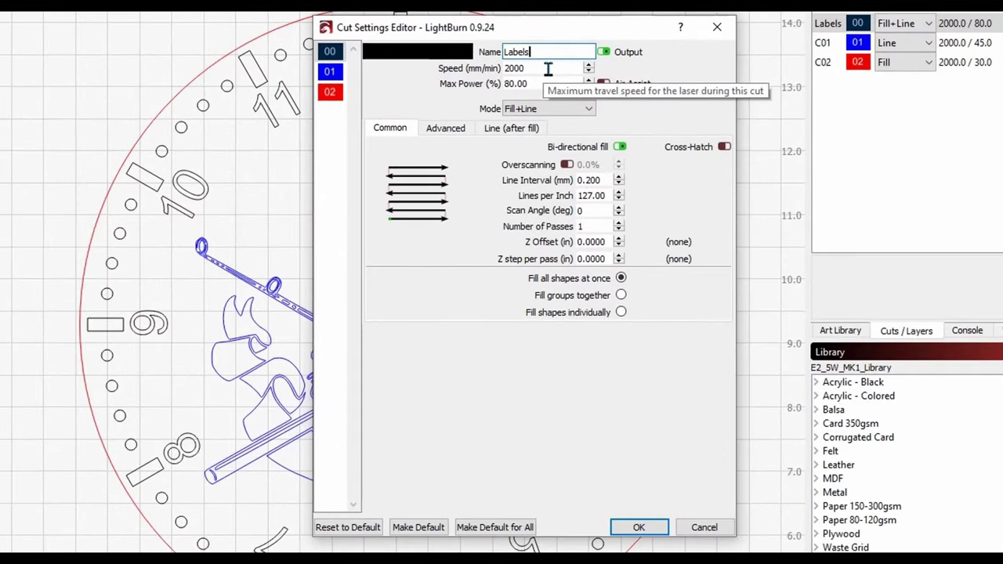
{"action": "left_click_drag", "start_coordinate": [537, 136], "coordinate": [512, 136]}
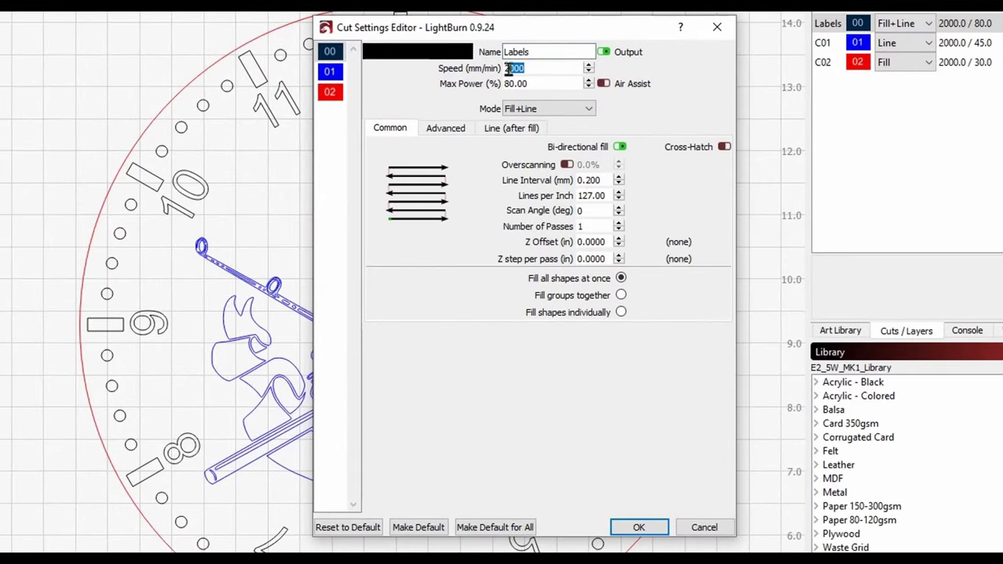
{"action": "type", "text": "1500"}
{"action": "left_click_drag", "start_coordinate": [543, 84], "coordinate": [503, 86]}
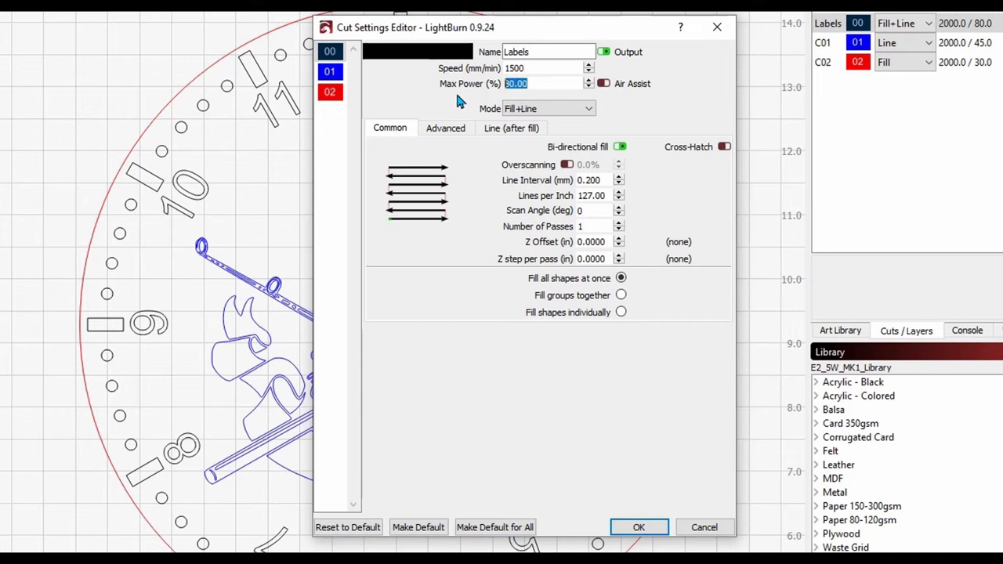
{"action": "type", "text": "45"}
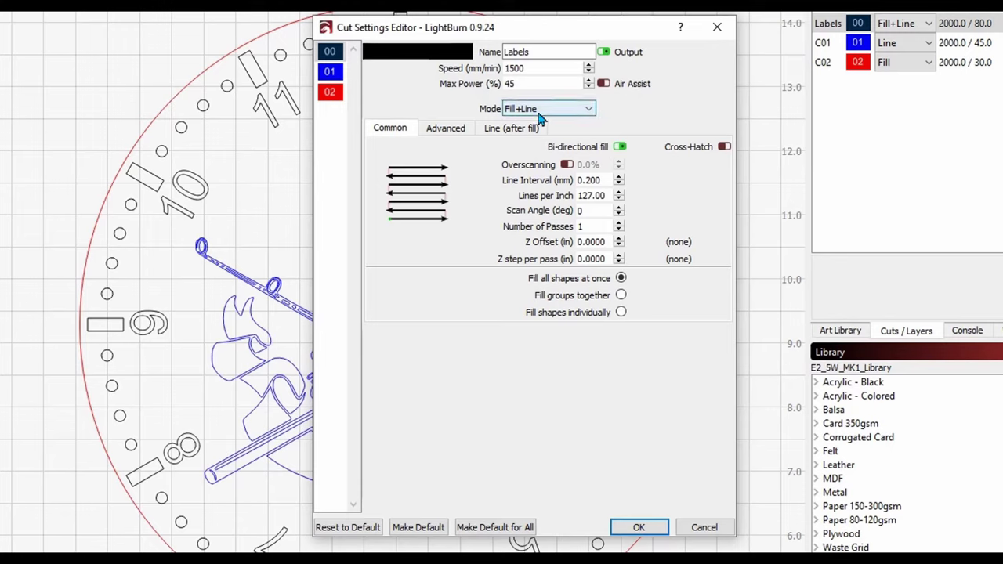
Set the Labels layer's fill density to 200 lines per inch
{"action": "left_click", "coordinate": [601, 197]}
{"action": "double_click", "coordinate": [598, 195]}
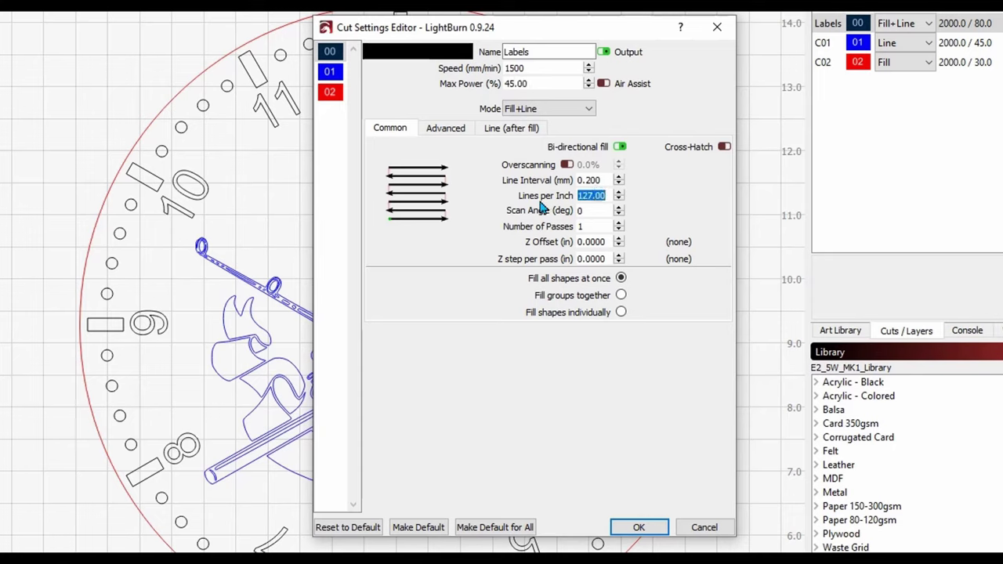
{"action": "type", "text": "250"}
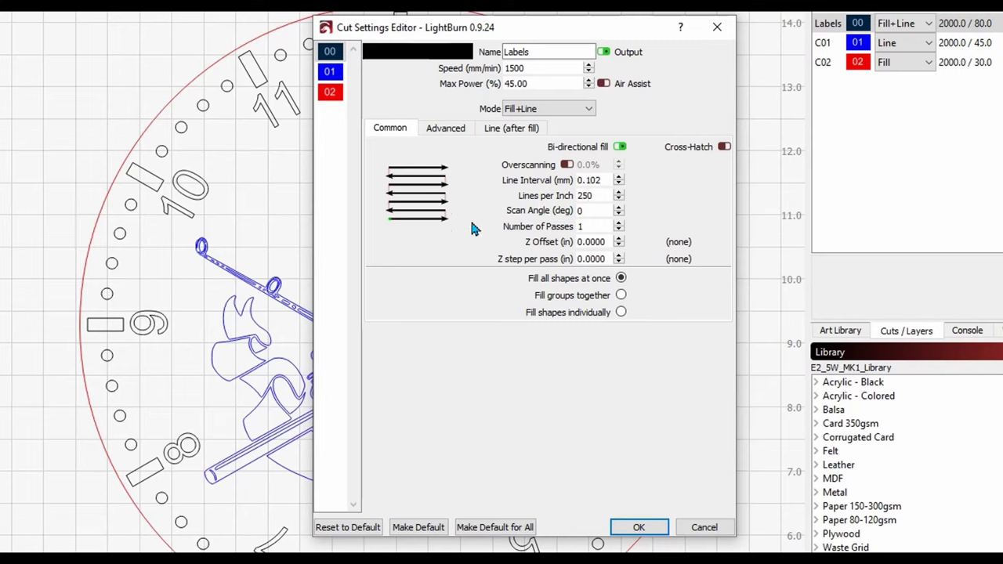
{"action": "key", "text": "BackSpace"}
{"action": "key", "text": "BackSpace"}
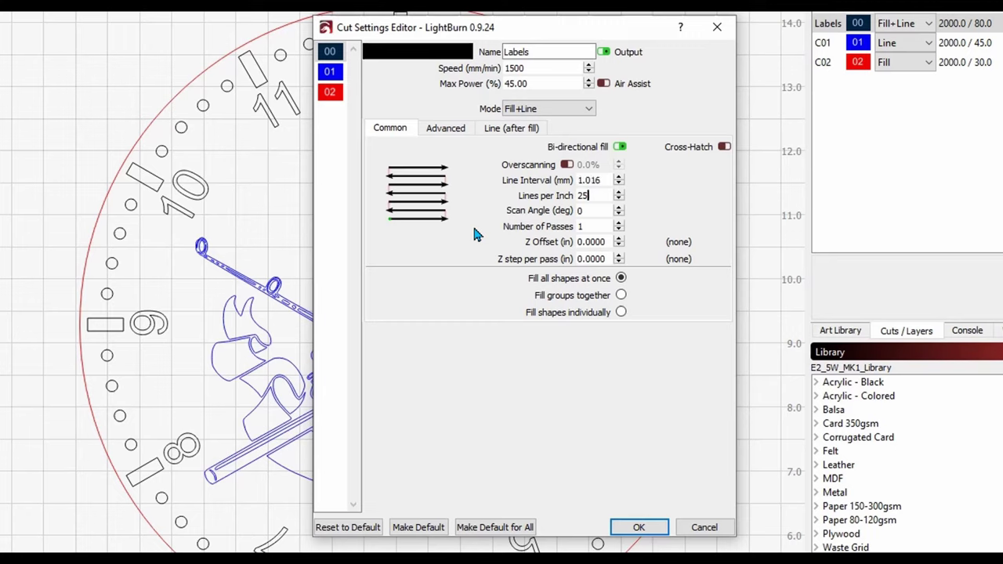
{"action": "type", "text": "00"}
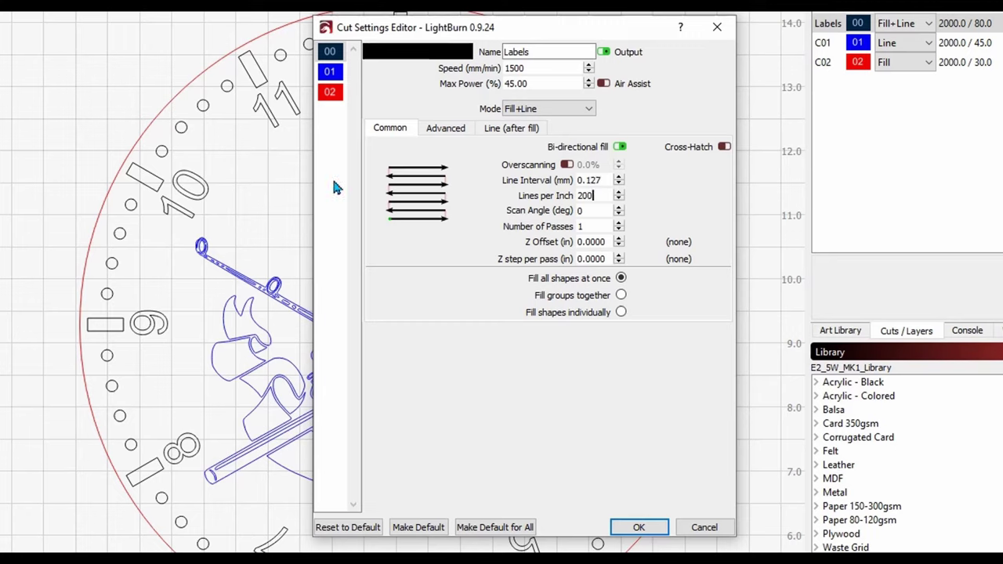
Set the maximum power of the blue C01 layer to 85%
{"action": "left_click", "coordinate": [331, 73]}
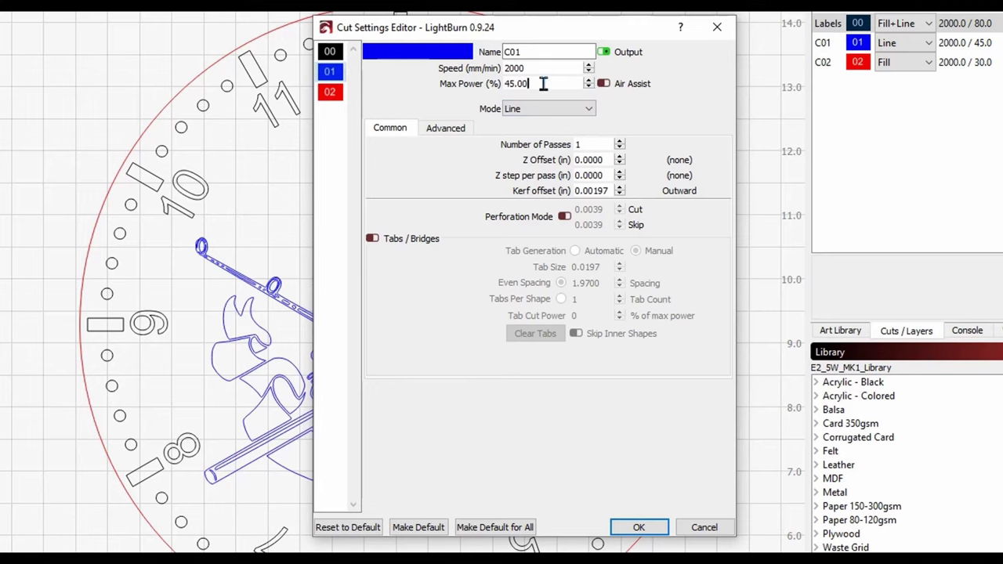
{"action": "left_click_drag", "start_coordinate": [542, 83], "coordinate": [459, 98]}
{"action": "type", "text": "85"}
Set the red C02 layer's speed to 200 mm/min and its maximum power to 100%
{"action": "left_click", "coordinate": [330, 92]}
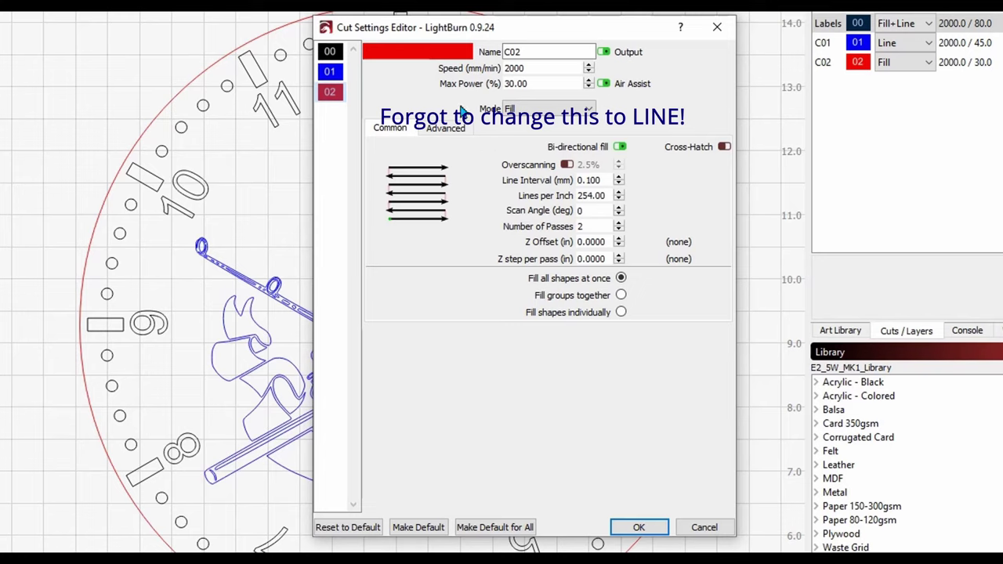
{"action": "left_click_drag", "start_coordinate": [528, 68], "coordinate": [440, 83]}
{"action": "type", "text": "200"}
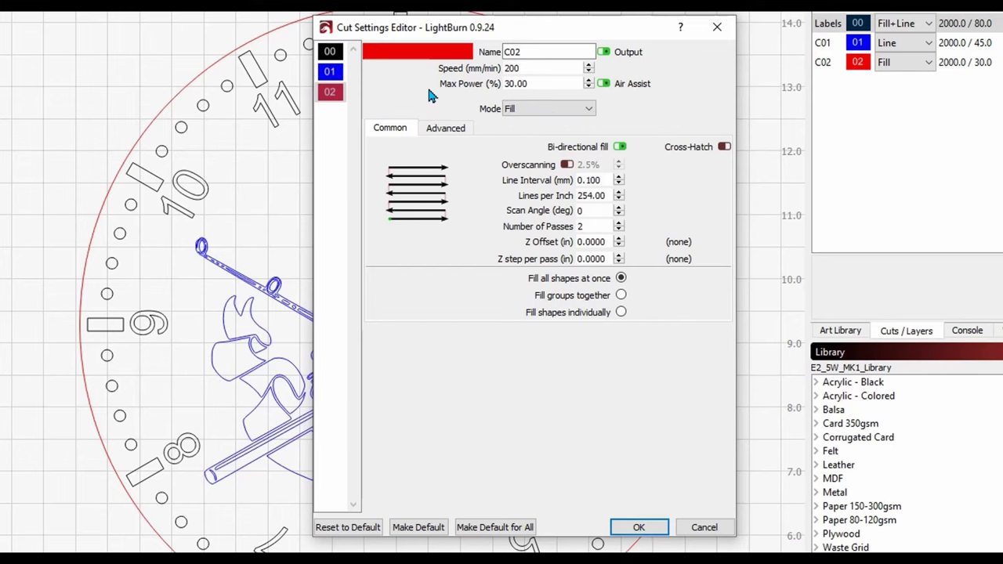
{"action": "left_click_drag", "start_coordinate": [555, 84], "coordinate": [463, 92]}
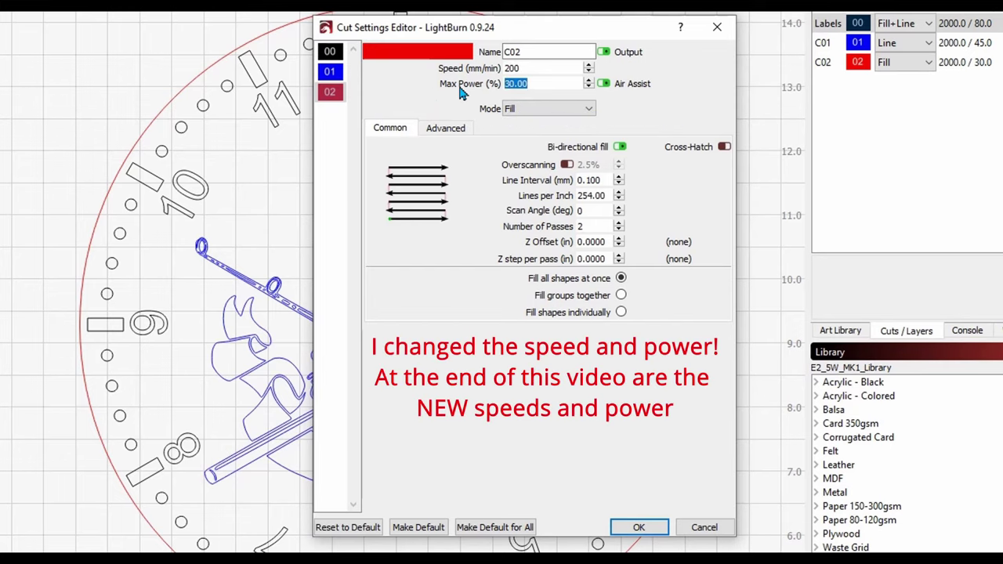
{"action": "type", "text": "100"}
Set the red C02 layer's number of passes to 3 and apply the cut settings
{"action": "left_click_drag", "start_coordinate": [593, 210], "coordinate": [562, 210]}
{"action": "double_click", "coordinate": [600, 226]}
{"action": "key", "text": "BackSpace"}
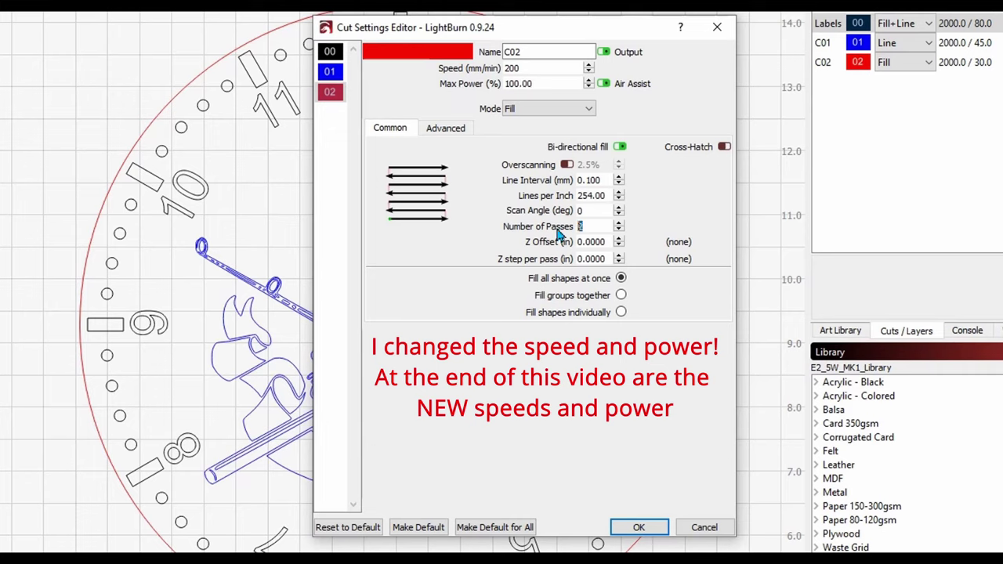
{"action": "type", "text": "3"}
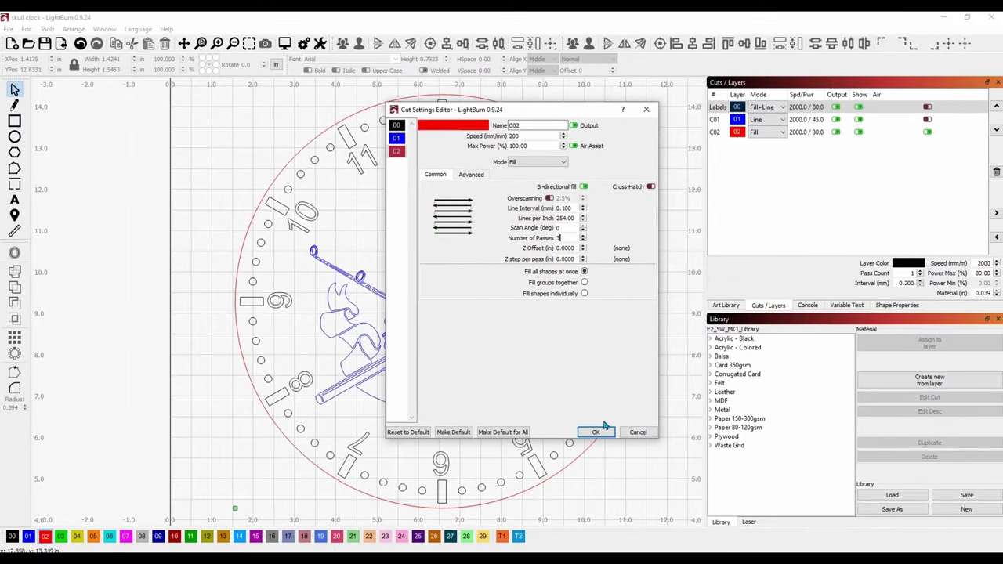
{"action": "left_click", "coordinate": [595, 433]}
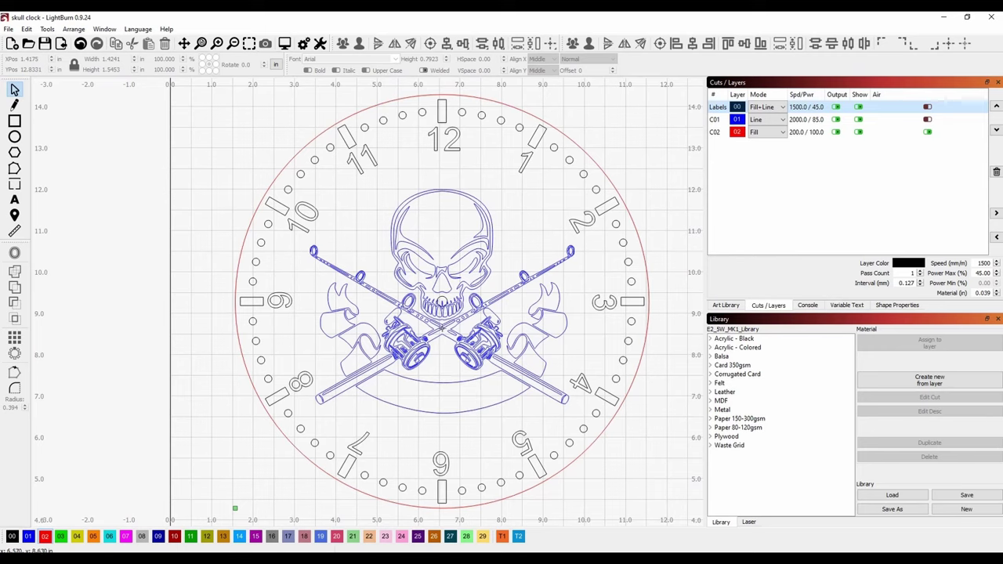
Trace the banner's lower curved edge with connected line segments on the red layer, starting from its left corner below the rod handle
{"action": "scroll", "coordinate": [441, 330], "scroll_direction": "up", "scroll_amount": 1}
{"action": "scroll", "coordinate": [504, 314], "scroll_direction": "down", "scroll_amount": 3}
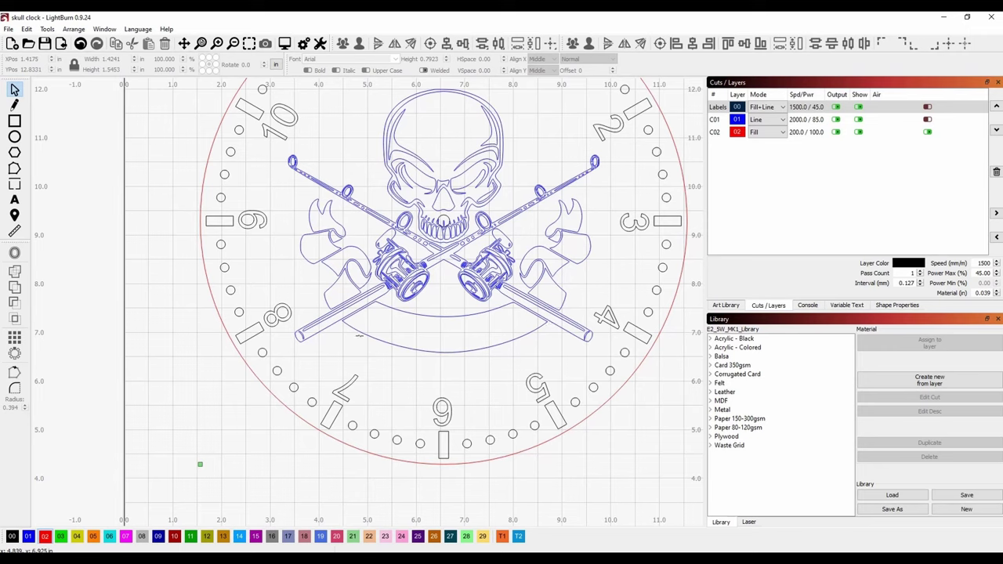
{"action": "left_click", "coordinate": [16, 106]}
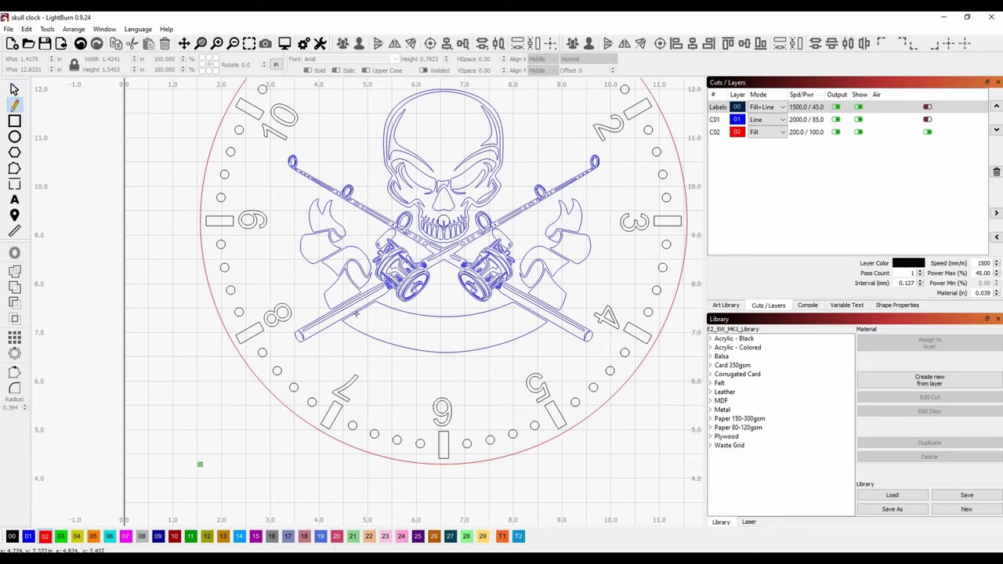
{"action": "scroll", "coordinate": [356, 311], "scroll_direction": "up", "scroll_amount": 1}
{"action": "scroll", "coordinate": [356, 312], "scroll_direction": "up", "scroll_amount": 1}
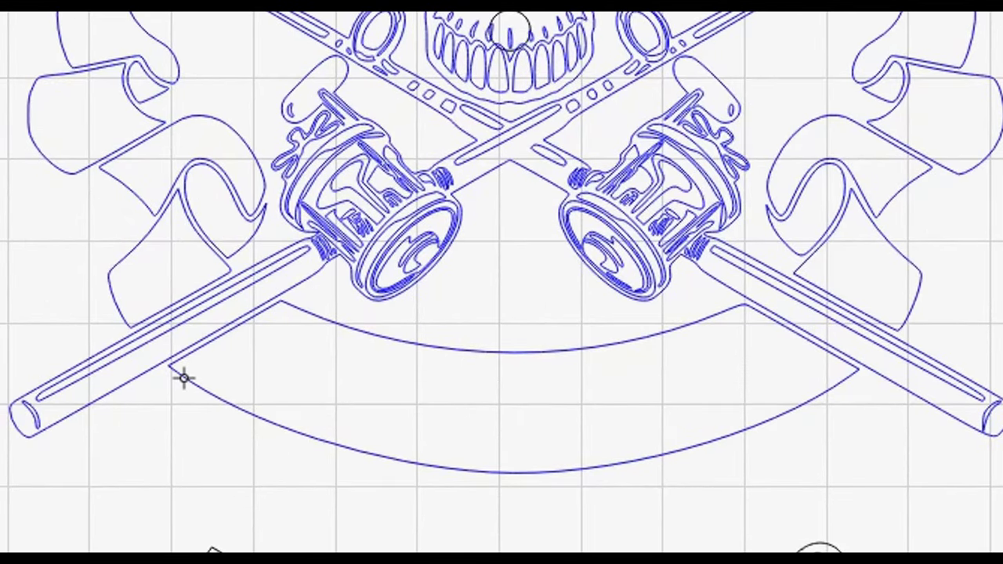
{"action": "left_click", "coordinate": [183, 378]}
{"action": "left_click", "coordinate": [232, 407]}
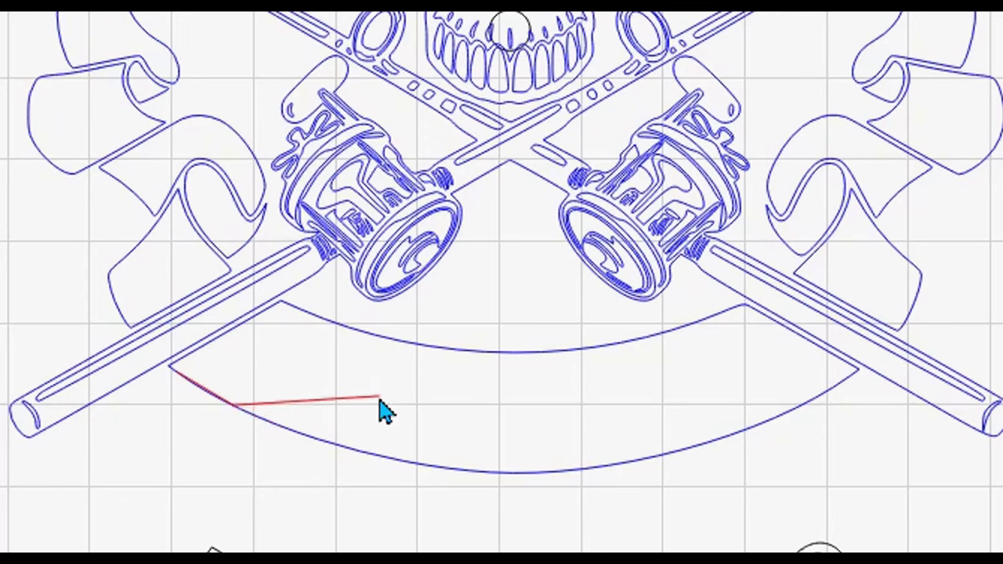
{"action": "left_click", "coordinate": [296, 431]}
{"action": "left_click", "coordinate": [385, 454]}
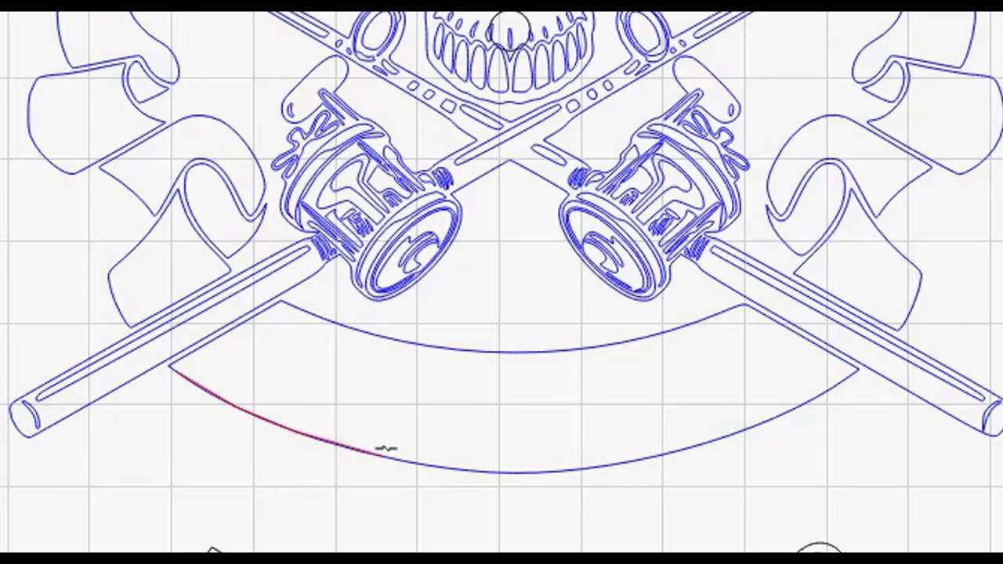